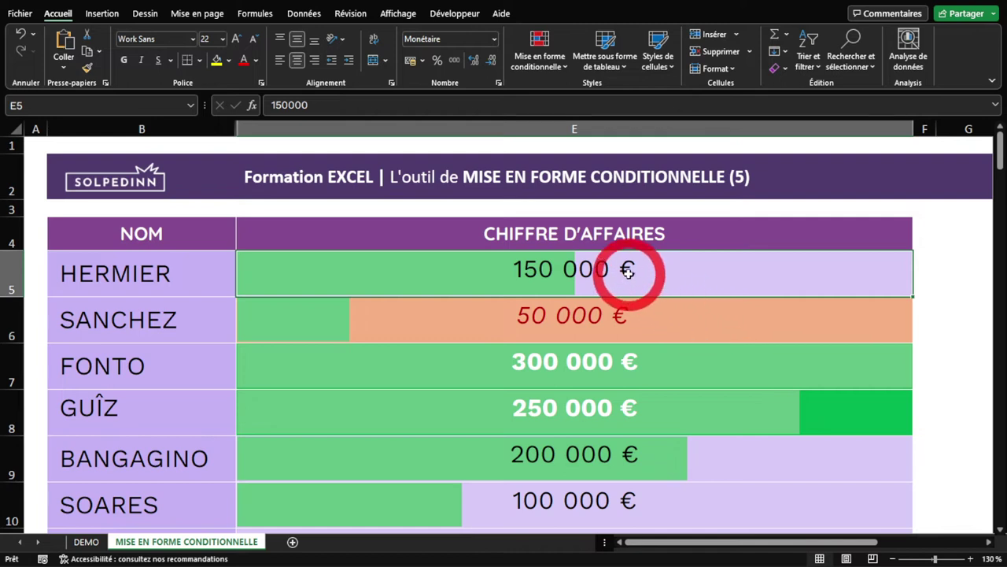
Select the six sales amounts E5:E10 and open Mise en forme conditionnelle on Accueil
left_click_drag(627, 270, 636, 498)
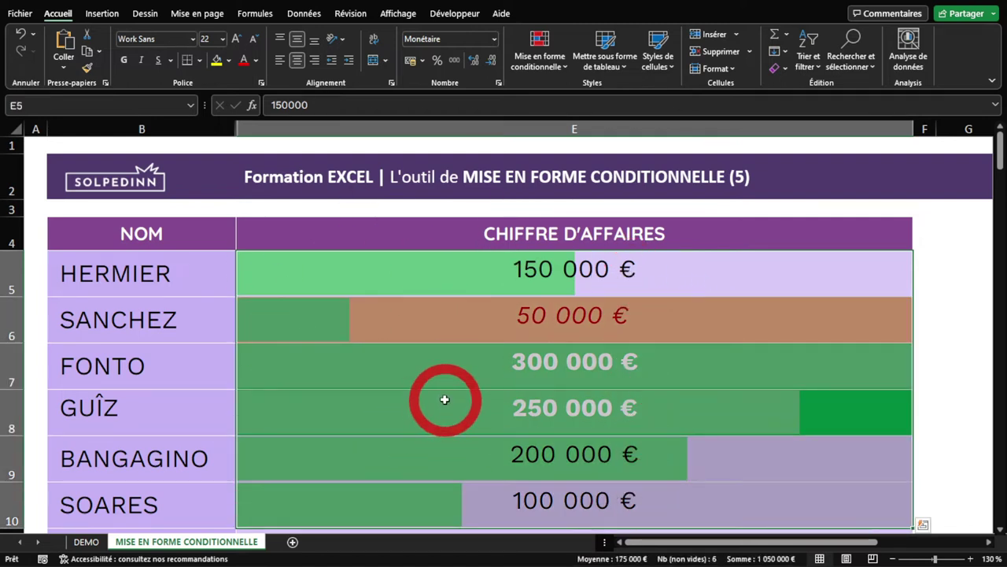
left_click_drag(539, 266, 558, 490)
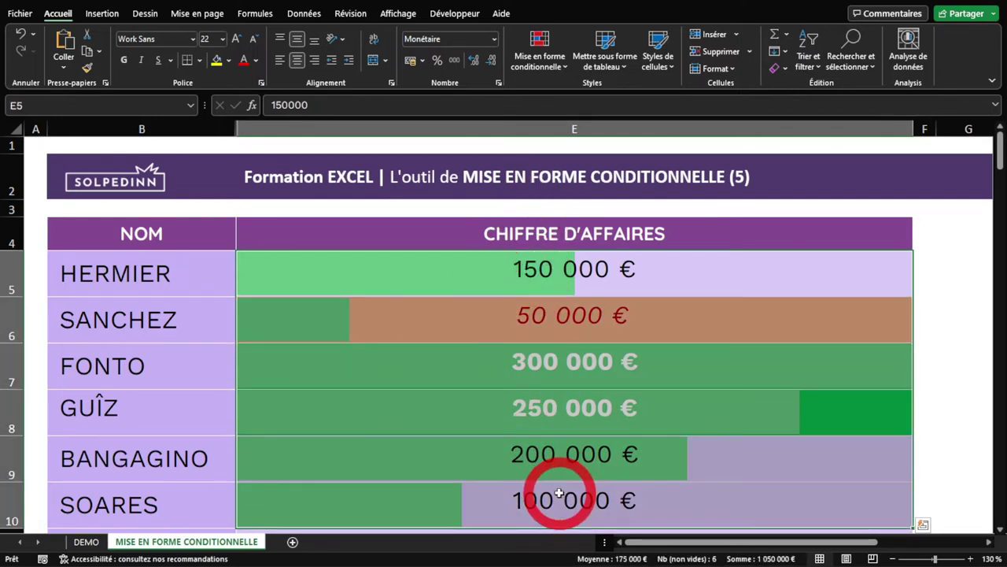
left_click(558, 493)
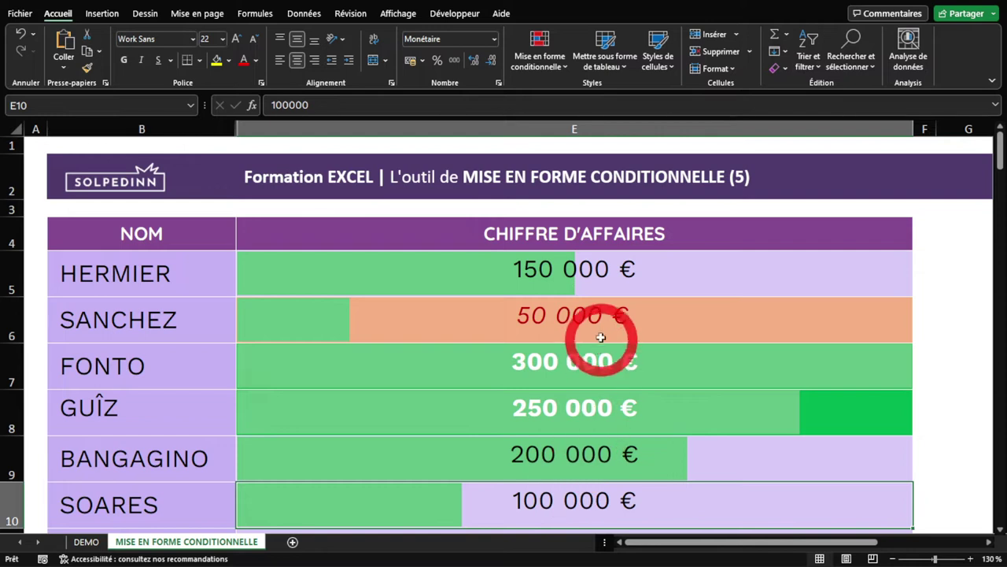
left_click(611, 273)
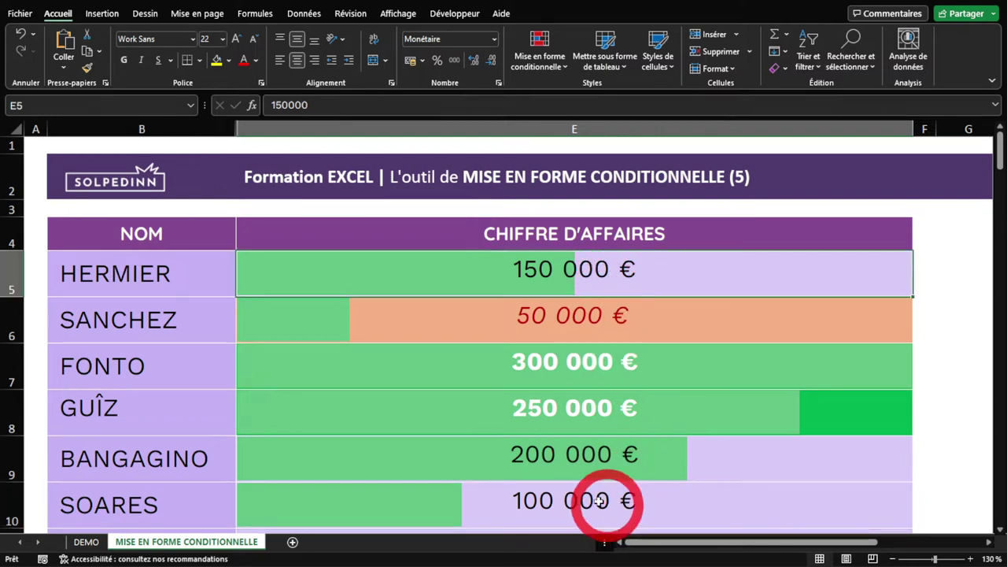
left_click(526, 333)
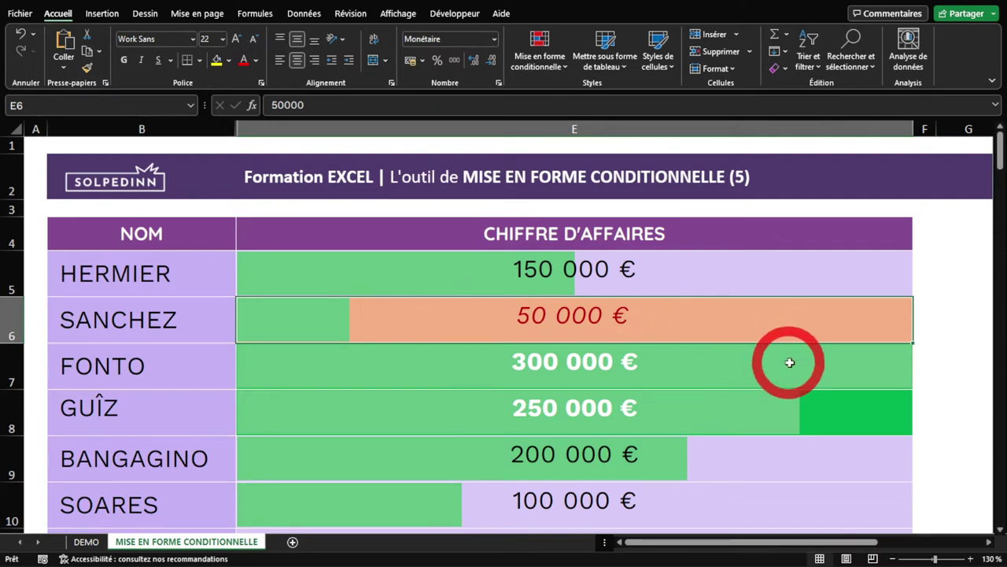
left_click_drag(831, 414, 794, 385)
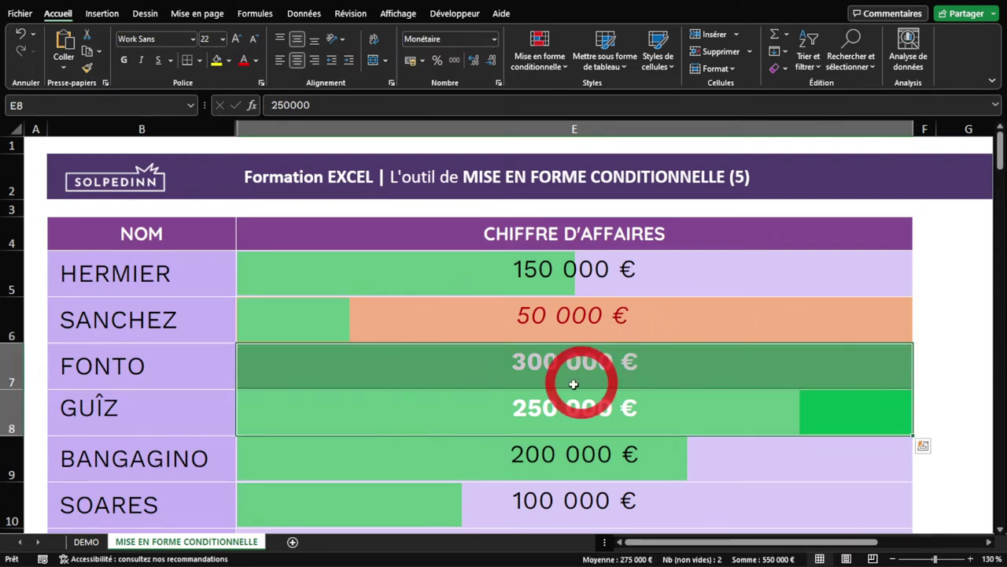
left_click(452, 277)
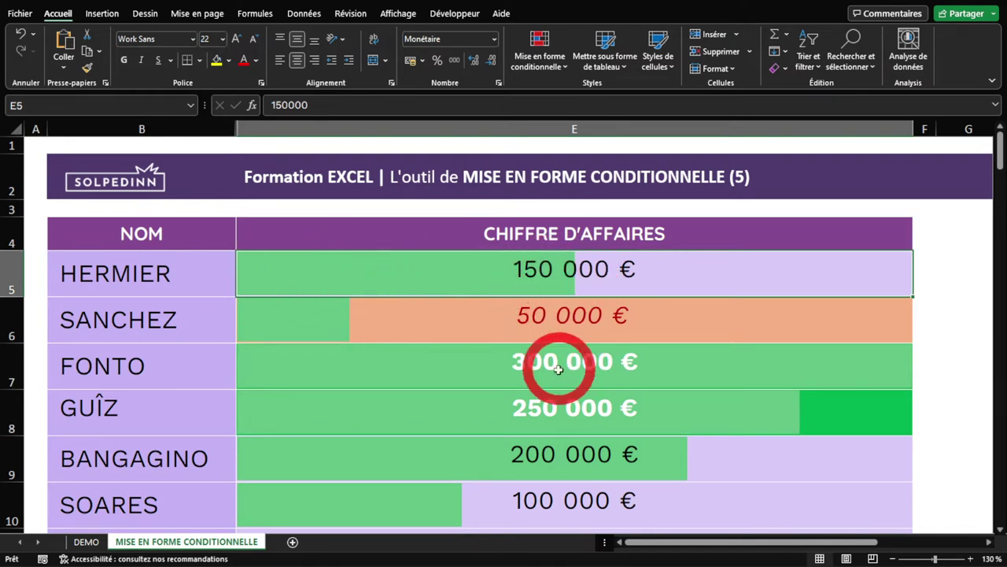
left_click(587, 505)
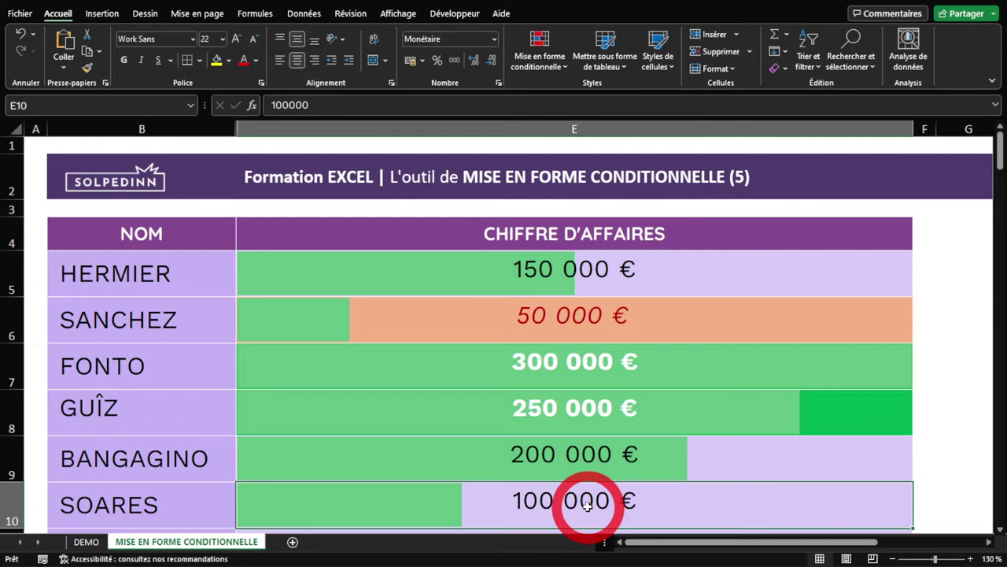
left_click_drag(587, 505, 590, 279)
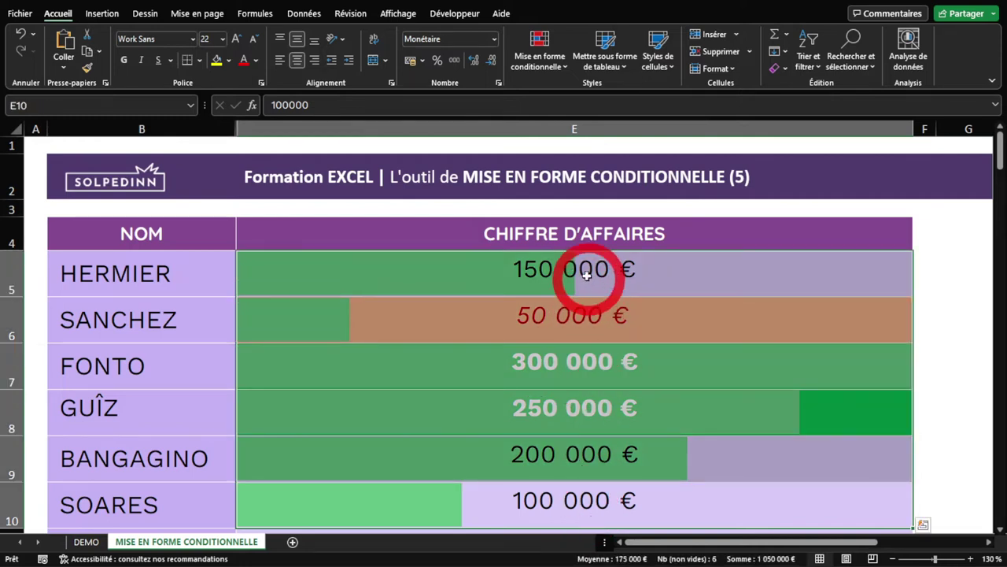
left_click(539, 55)
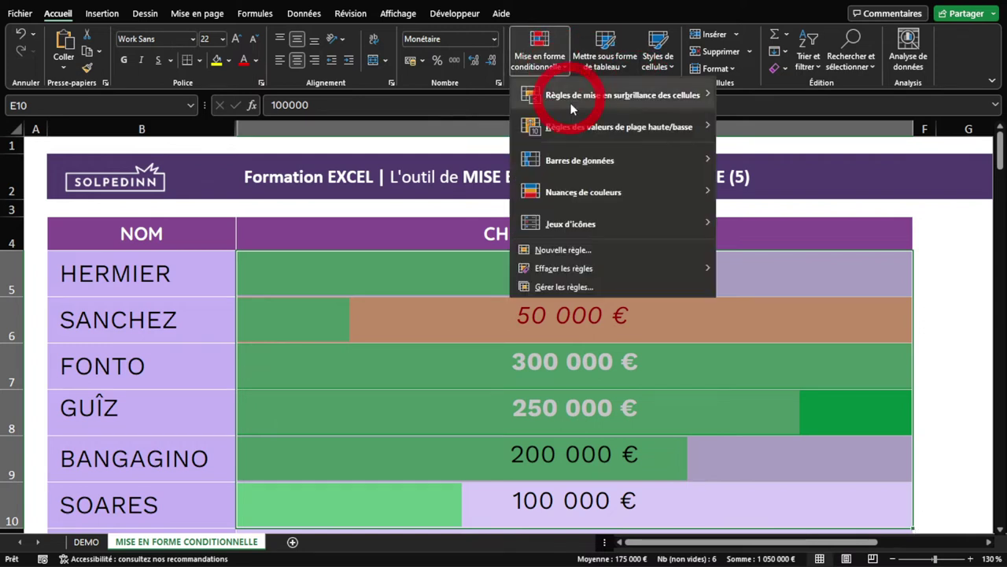
Clear the rules from the selected cells E5:E10, then undo with Ctrl+Z
mouse_move(600, 269)
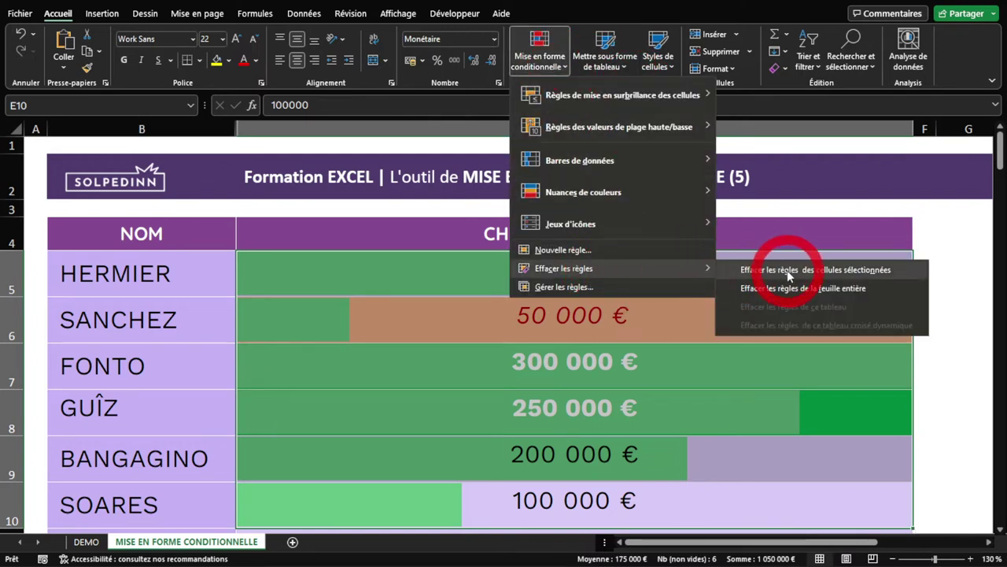
left_click(858, 269)
key("ctrl+z")
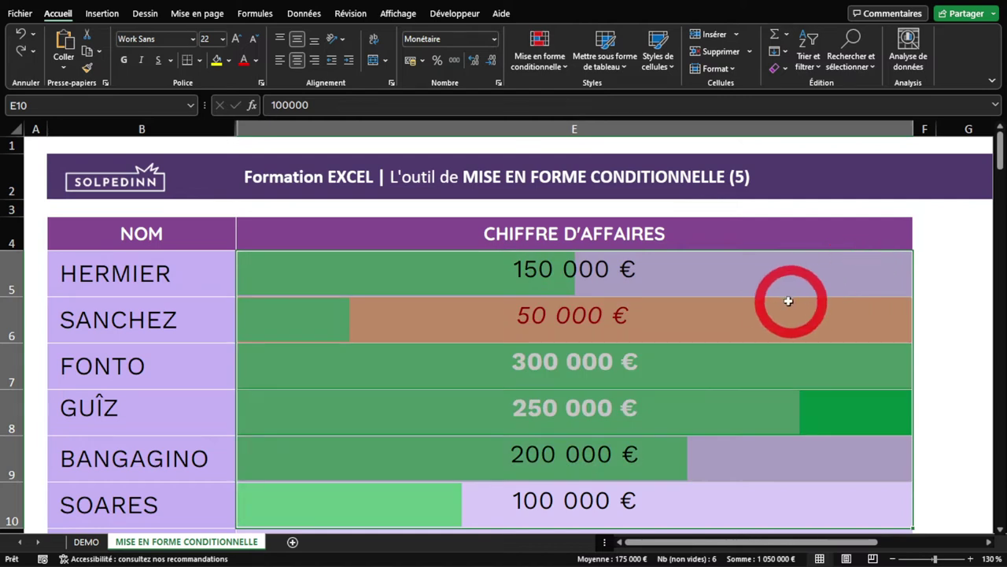
left_click(779, 301)
scroll(767, 293, "down", 7, "ctrl")
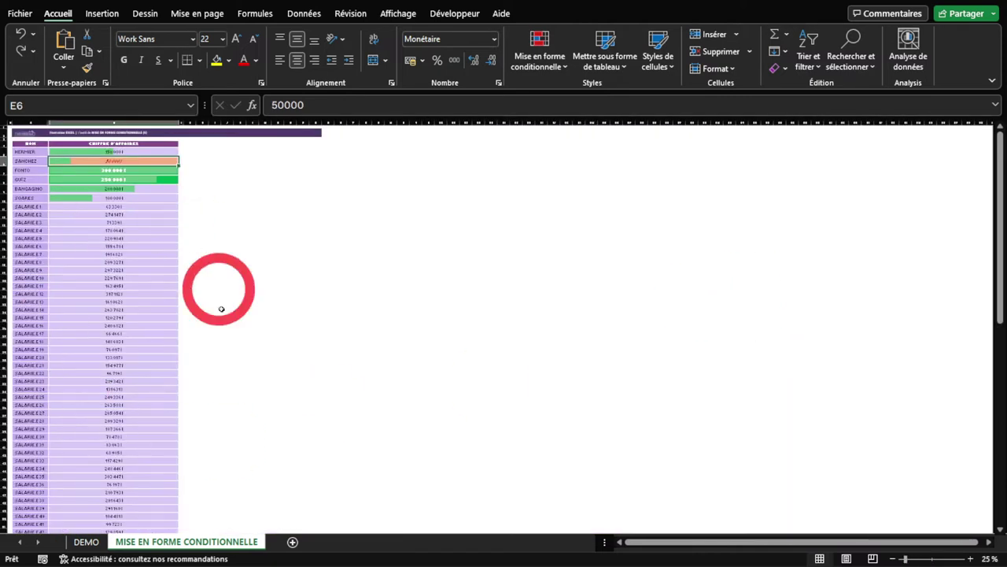
From an empty cell, clear the conditional formatting rules of the entire sheet
left_click(417, 226)
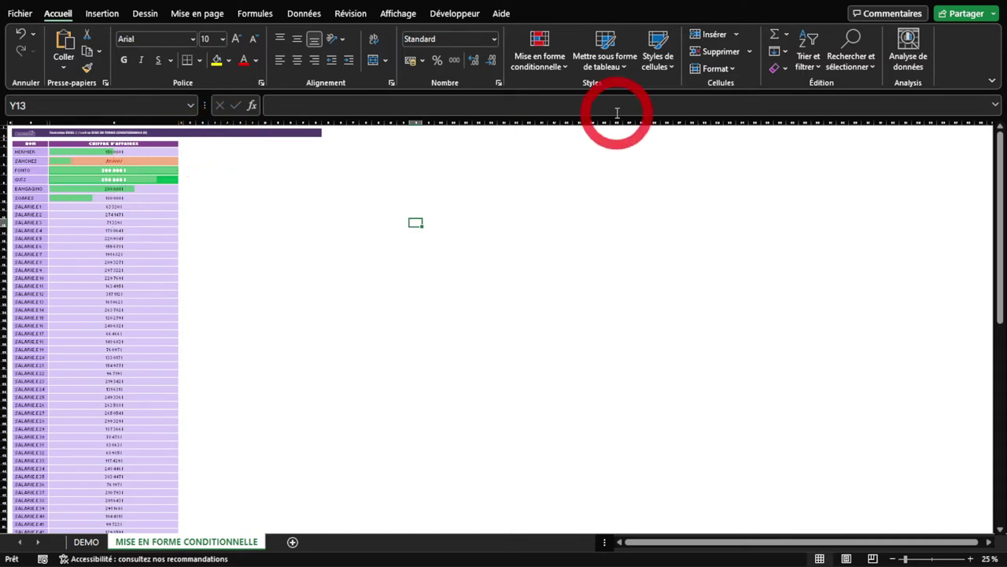
left_click(540, 47)
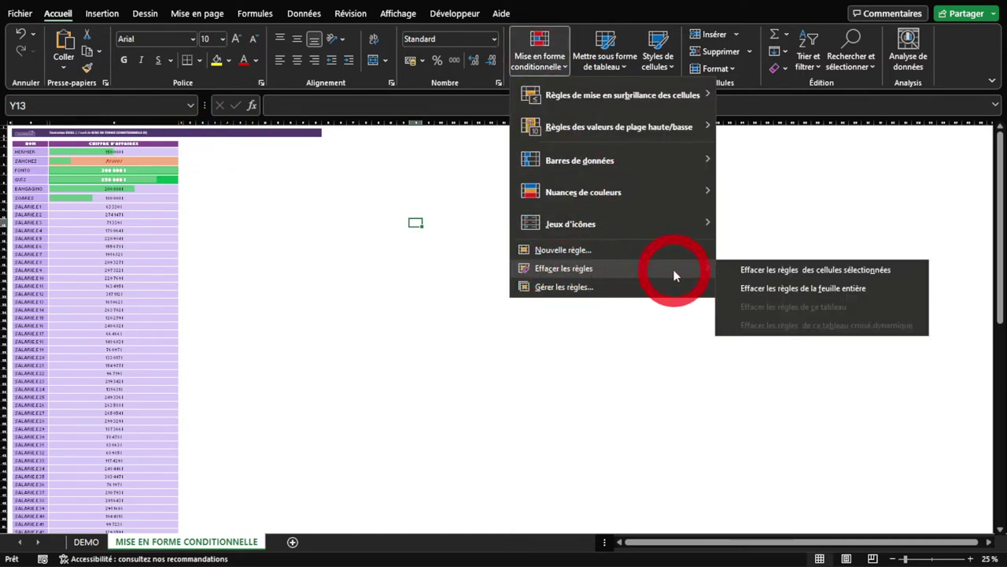
left_click(797, 291)
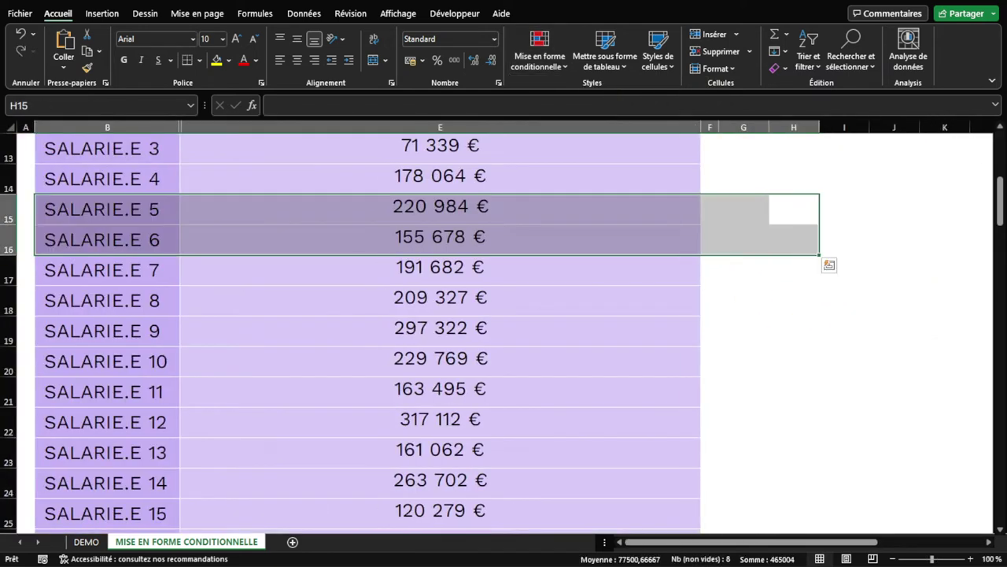
Return to the top of the sheet and reselect the sales figures E5:E10
left_click(743, 208)
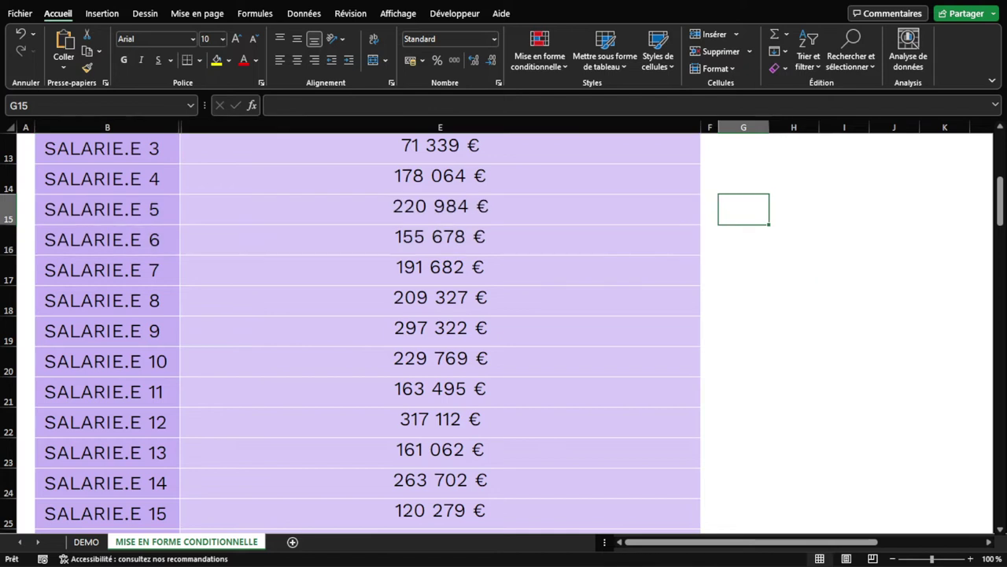
key("ctrl+Up")
left_click(24, 143)
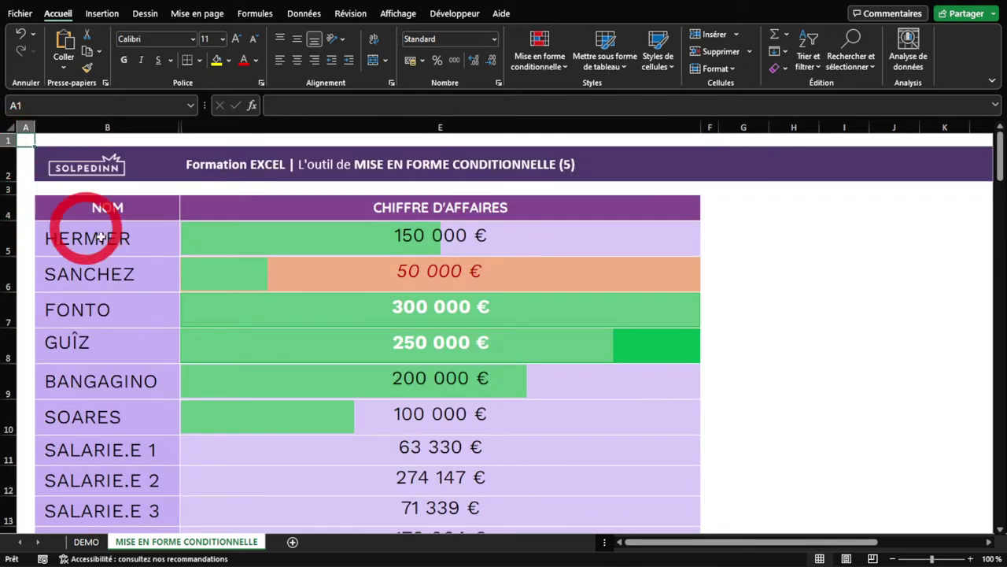
scroll(117, 244, "up", 1)
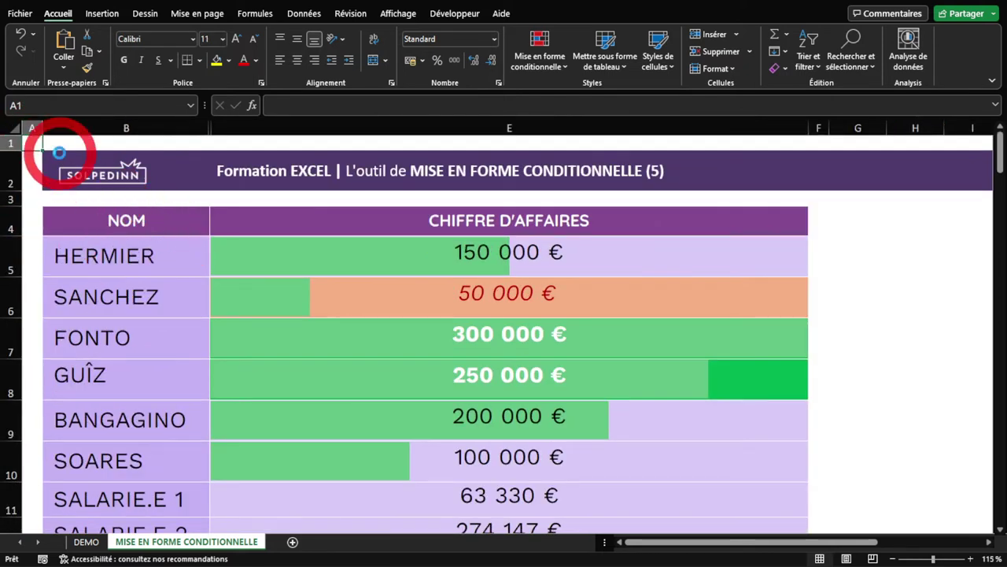
scroll(67, 154, "up", 1)
left_click_drag(529, 268, 543, 504)
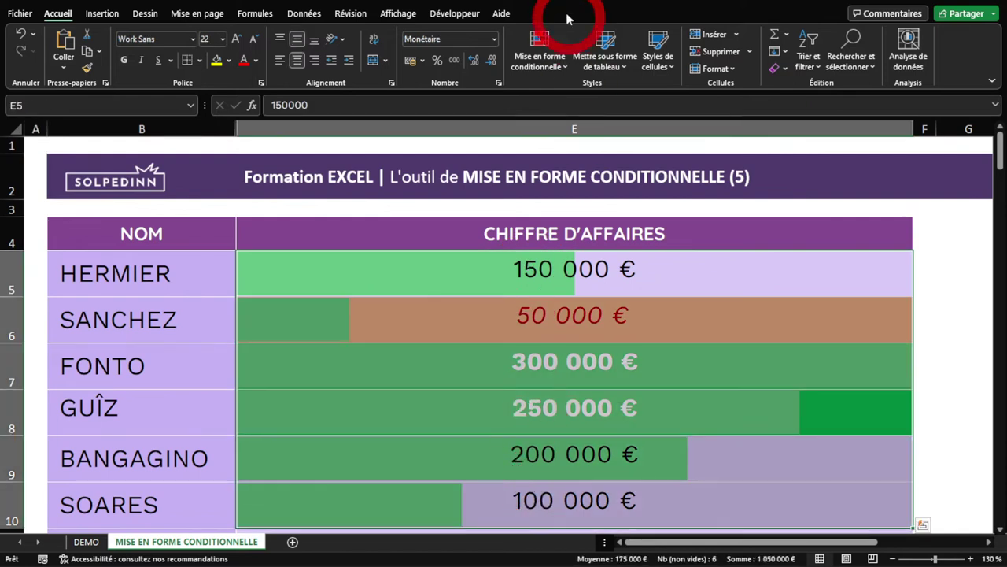
Open Gérer les règles, reposition the manager and expand its rule scope list
left_click(539, 43)
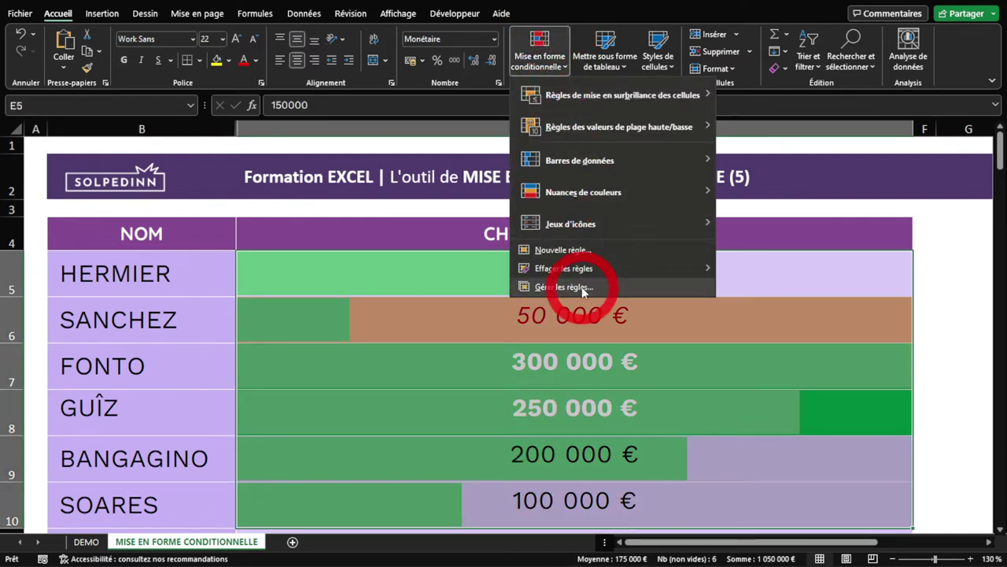
left_click(584, 292)
left_click_drag(530, 162, 549, 191)
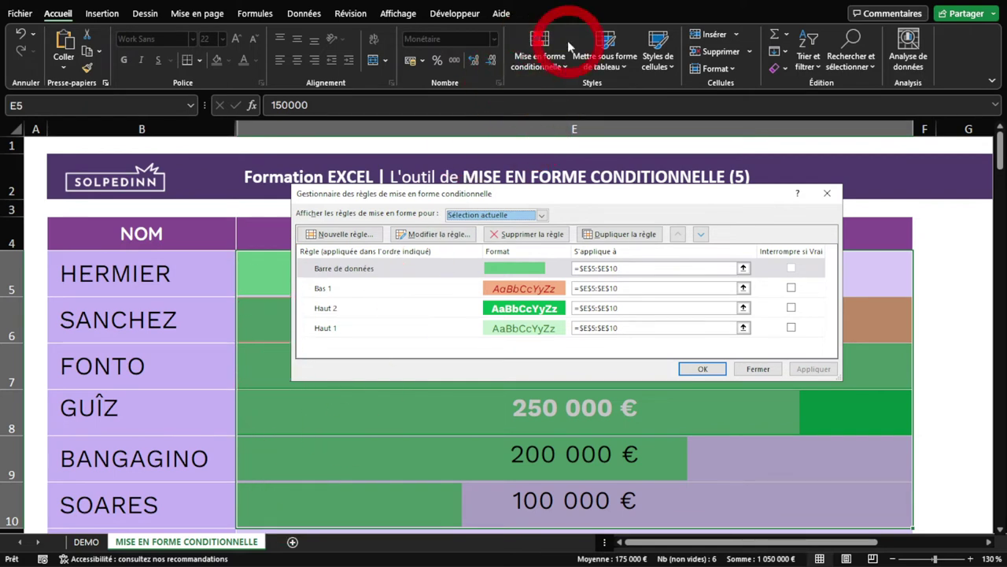
left_click(524, 215)
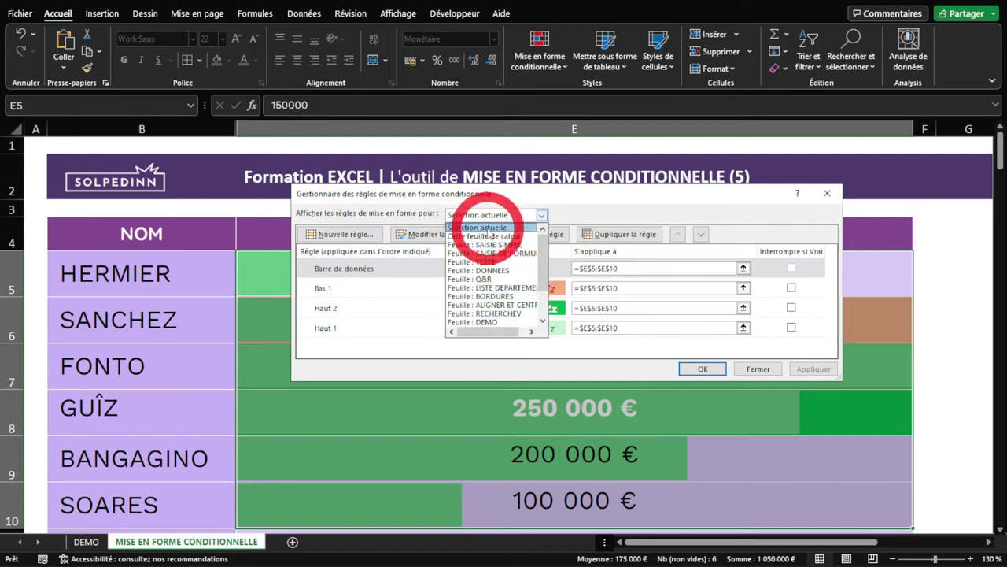
left_click(489, 229)
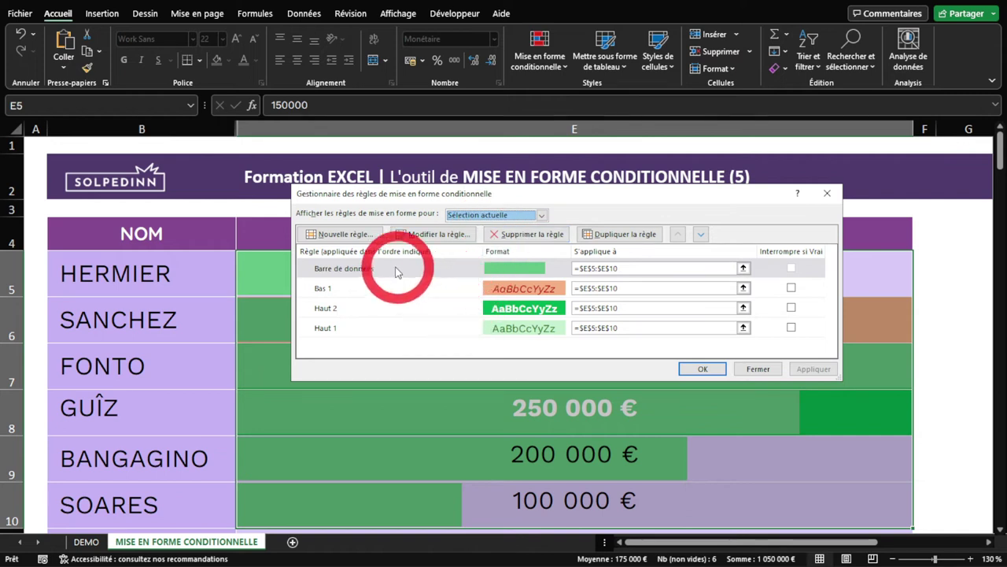
Delete the Haut 1 rule, then open the Bas 1 rule for editing
left_click(323, 289)
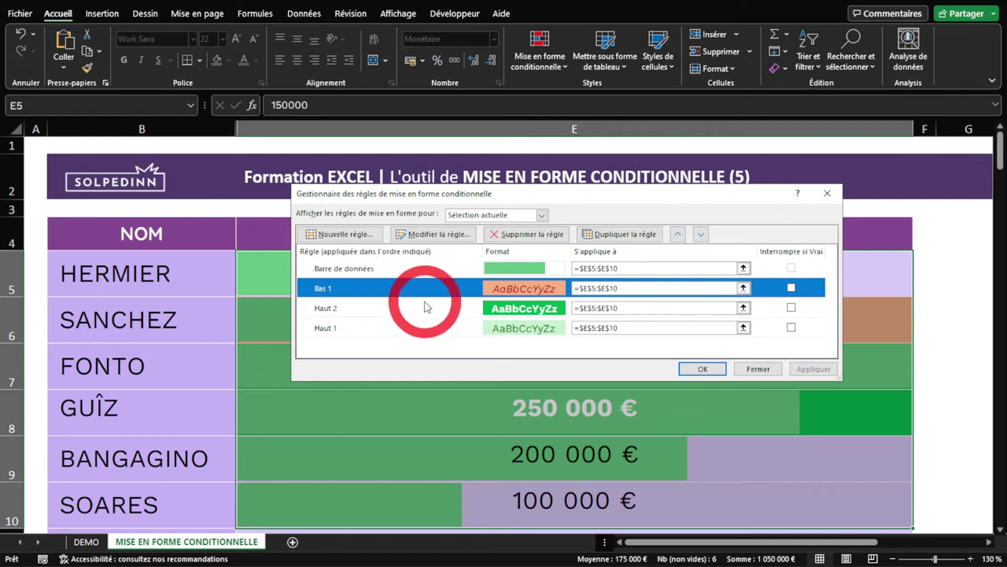
left_click(355, 314)
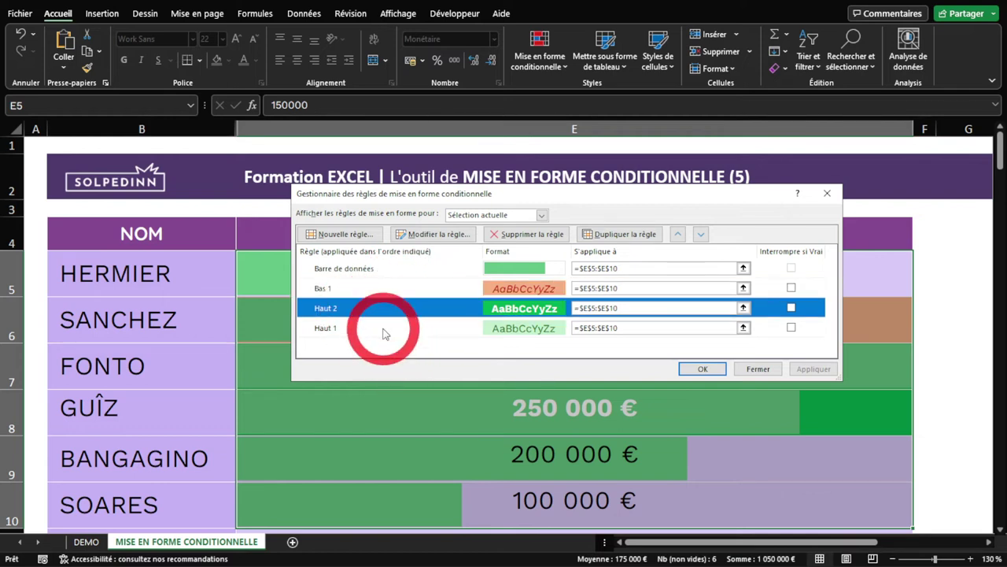
left_click(337, 329)
left_click(337, 315)
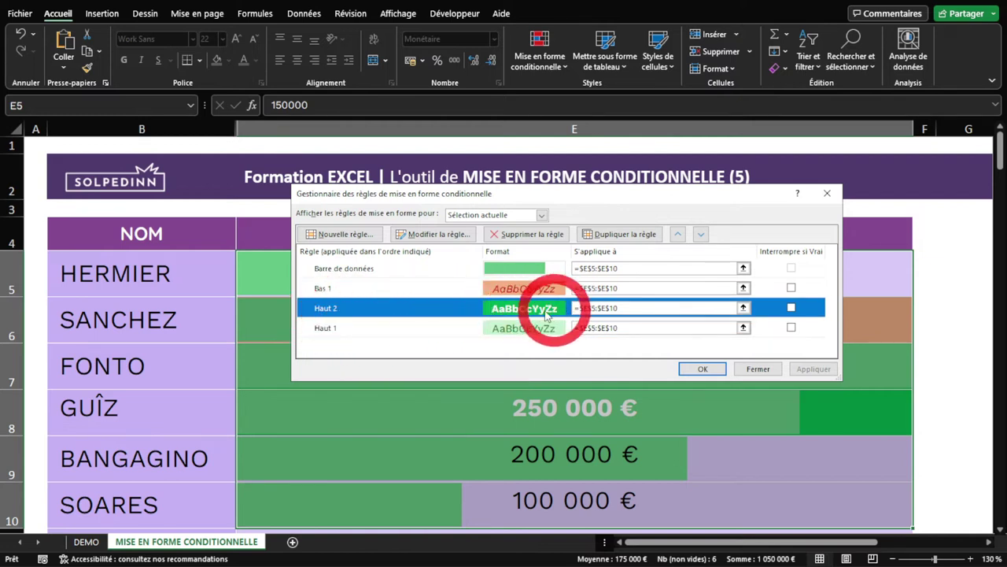
left_click(367, 337)
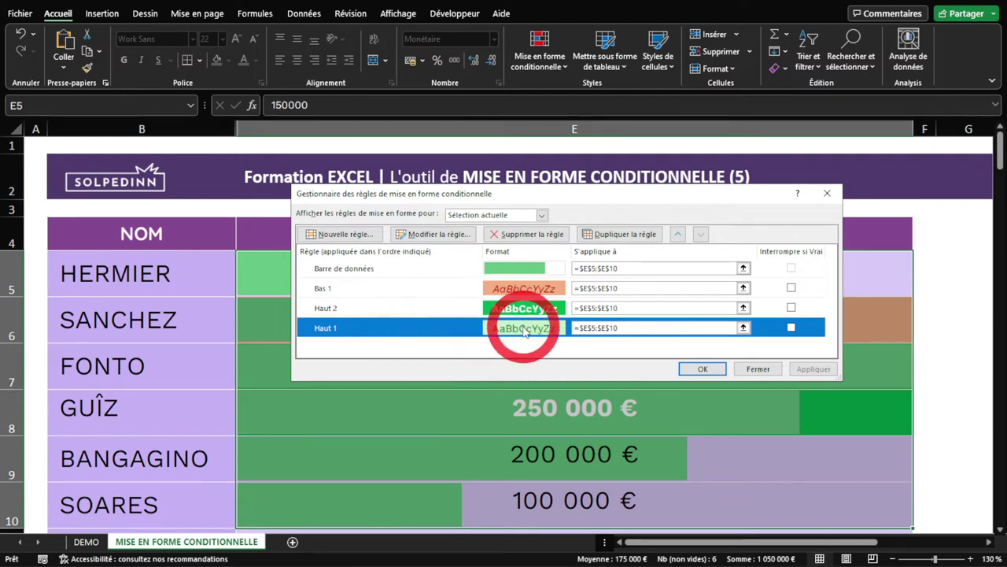
left_click(327, 308)
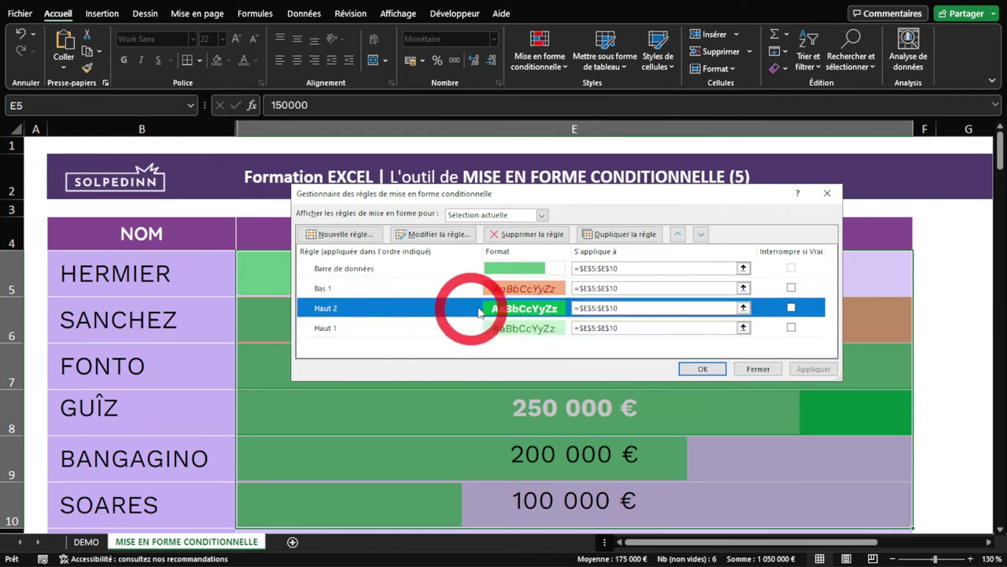
left_click(348, 328)
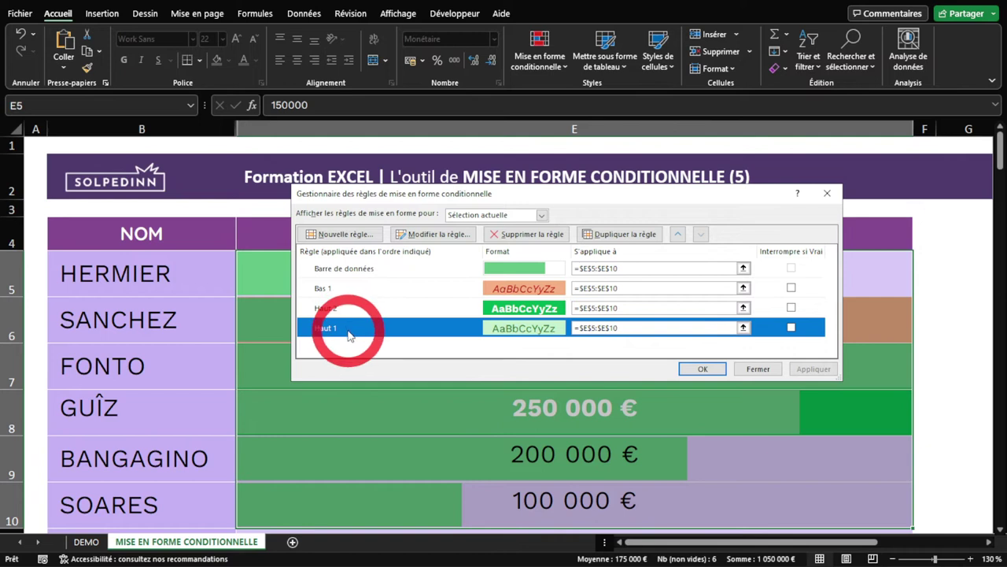
left_click(515, 234)
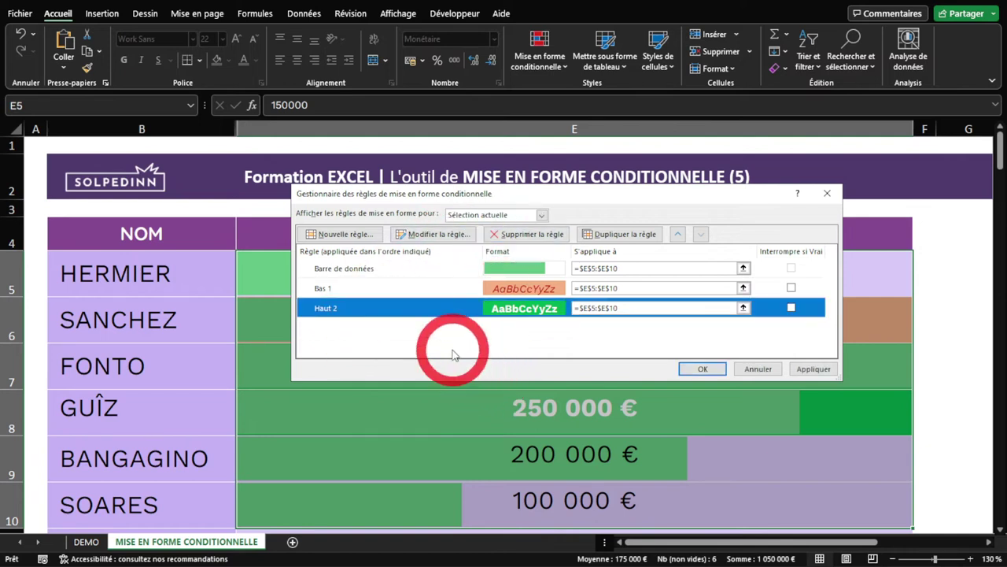
left_click(326, 290)
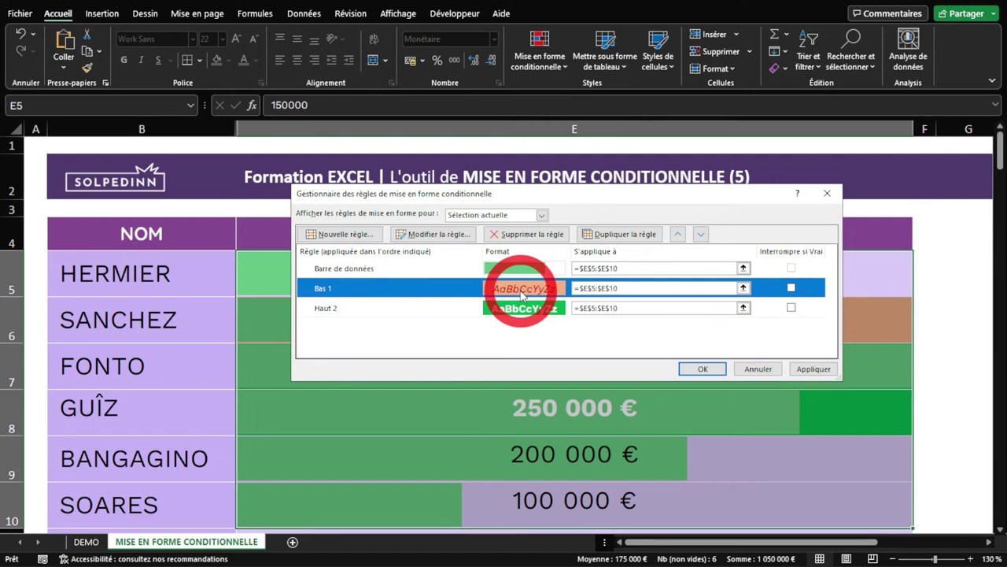
double_click(521, 295)
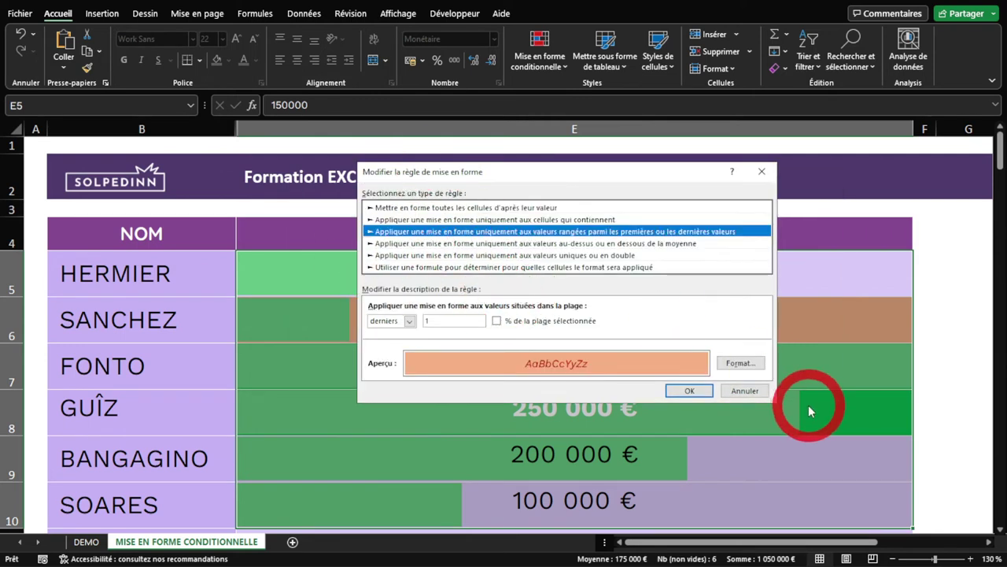
Format the lowest value with a dark red fill and bold italic white text
left_click(741, 365)
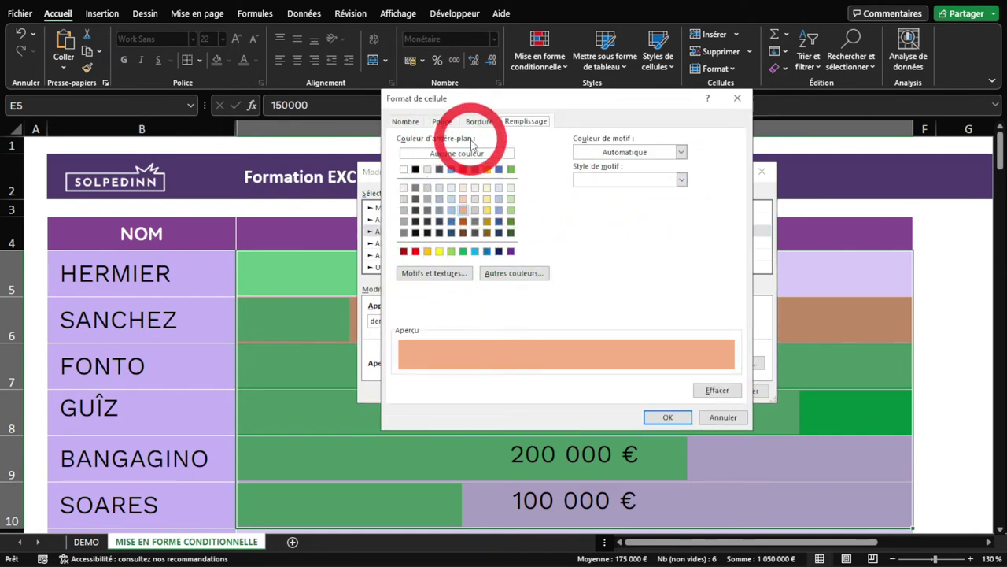
left_click(404, 251)
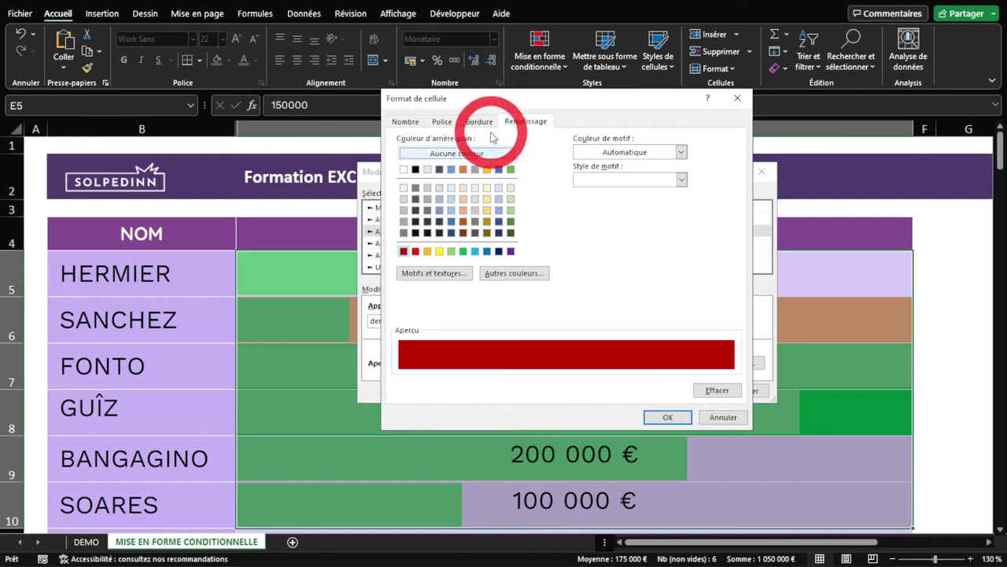
left_click(435, 122)
left_click(478, 121)
left_click(442, 121)
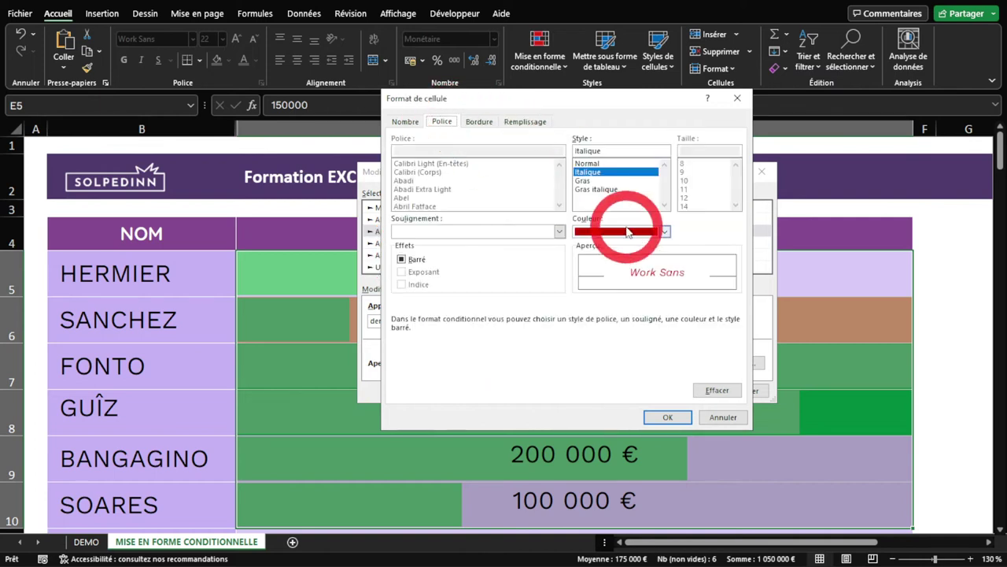
left_click(595, 189)
left_click(626, 231)
left_click(580, 285)
left_click(670, 417)
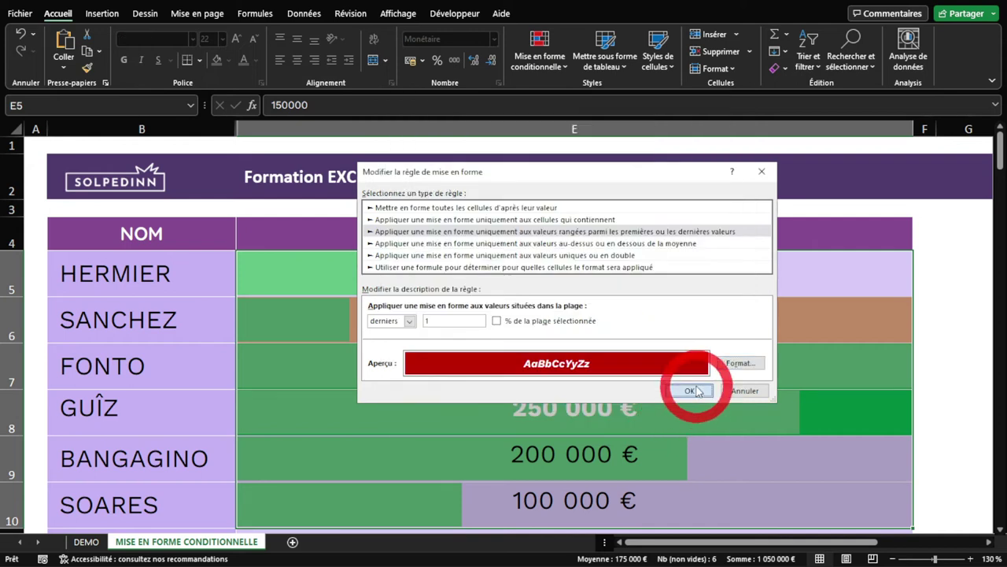
Confirm the Bas 1 rule, close the manager and check the 50 000 € cell
left_click(691, 392)
left_click(712, 370)
left_click(711, 420)
left_click(453, 315)
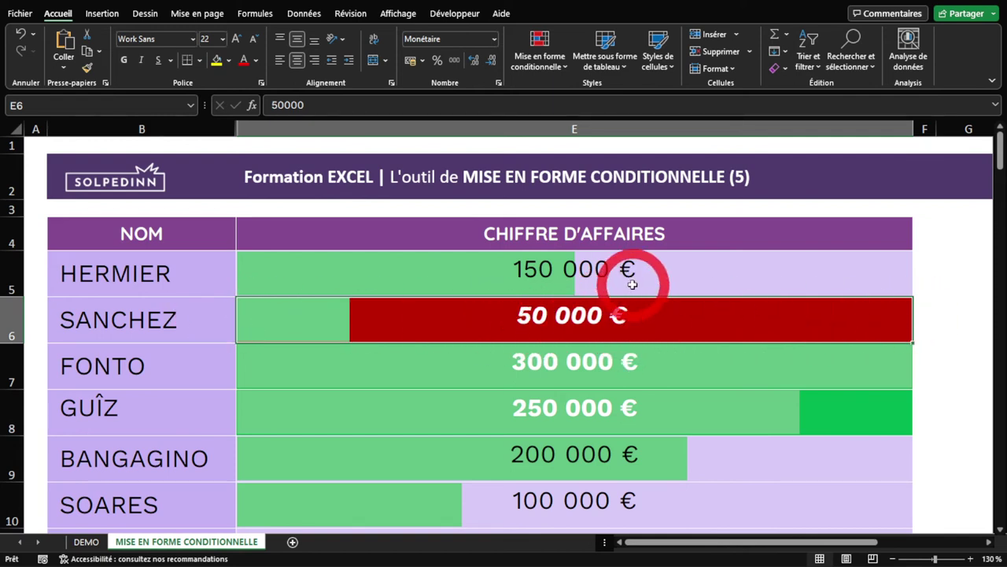
left_click_drag(535, 269, 569, 504)
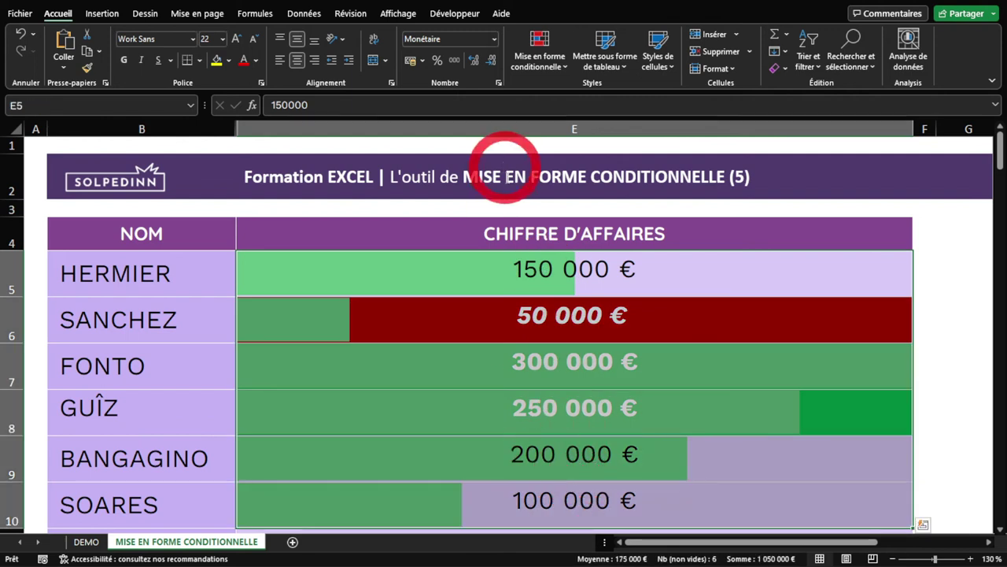
Edit the data bar rule: minimum at the lowest value, maximum a fixed number 500000
left_click(543, 63)
left_click(587, 286)
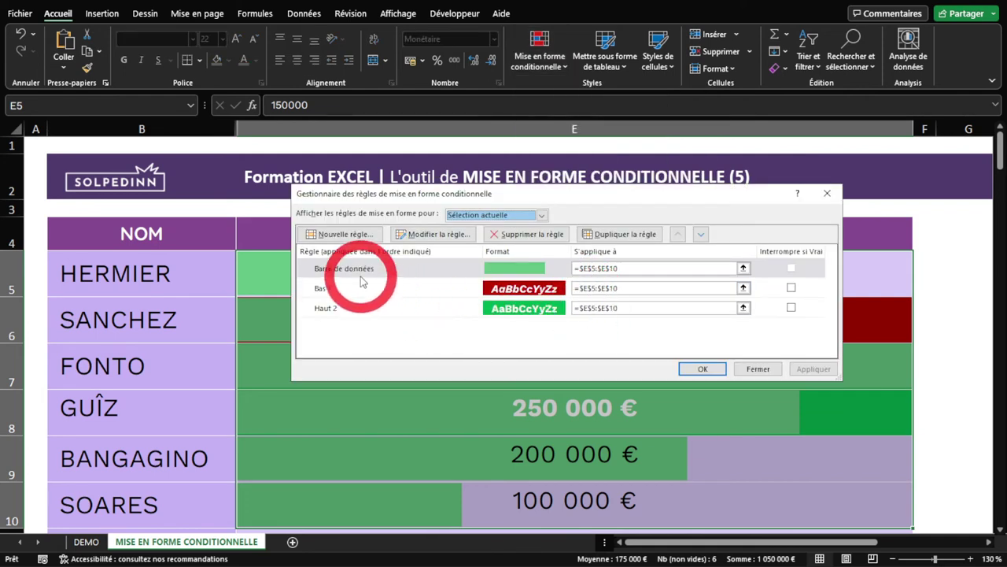
left_click(338, 269)
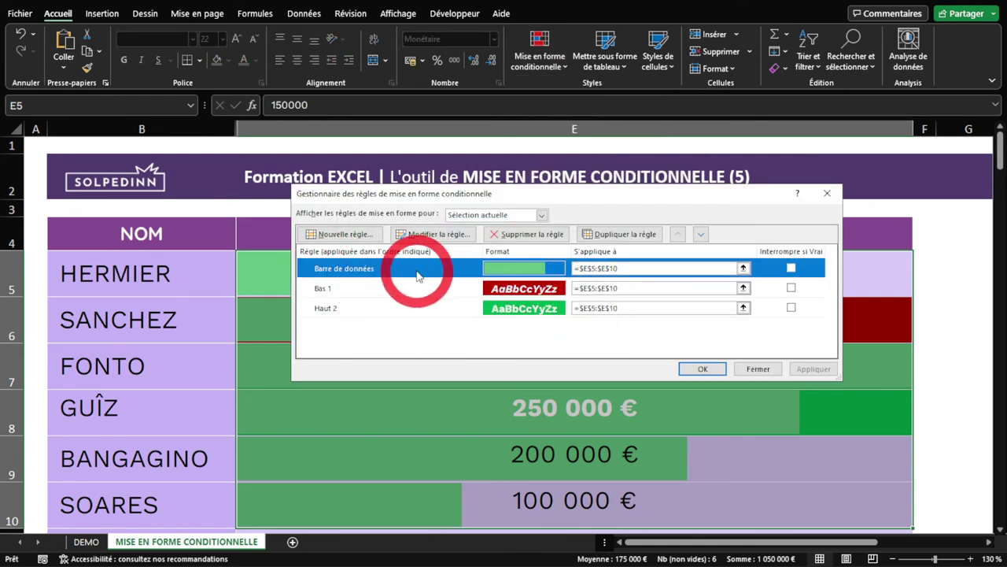
left_click(459, 238)
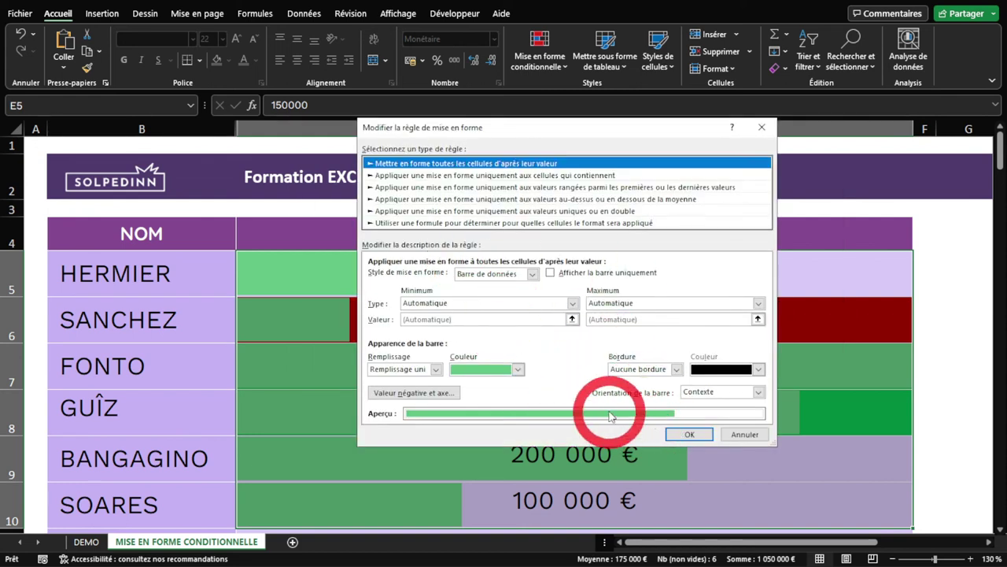
left_click(461, 304)
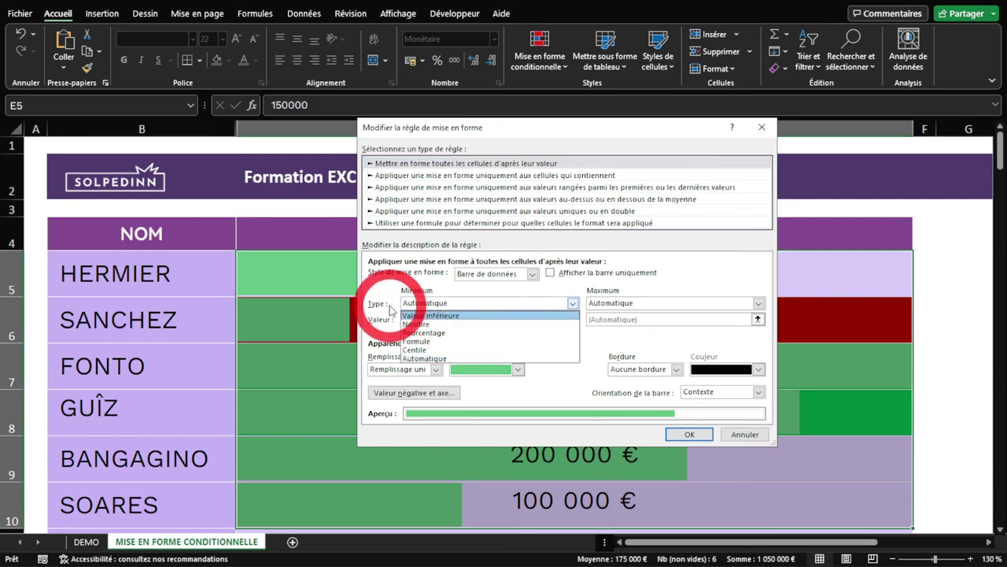
left_click(432, 316)
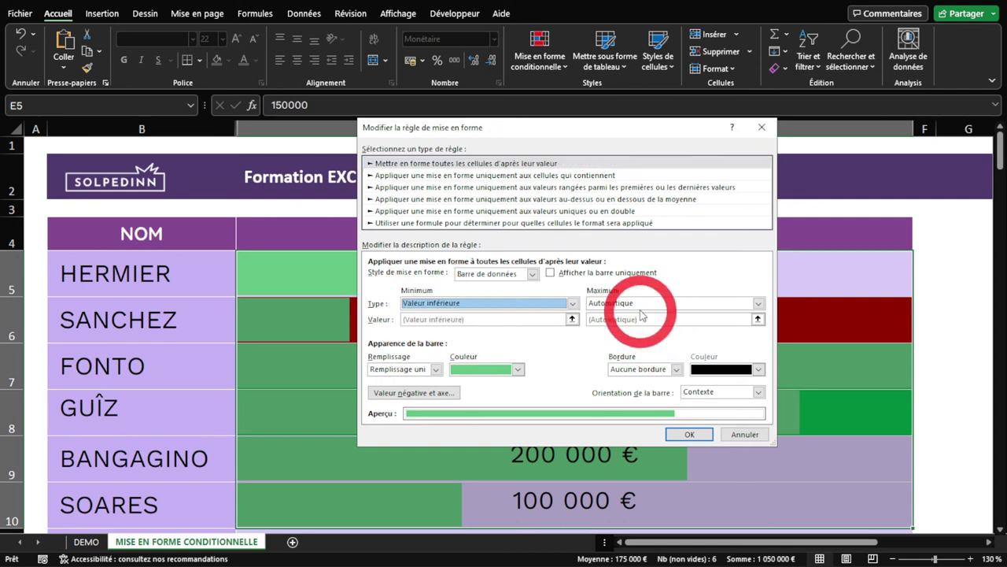
left_click(626, 303)
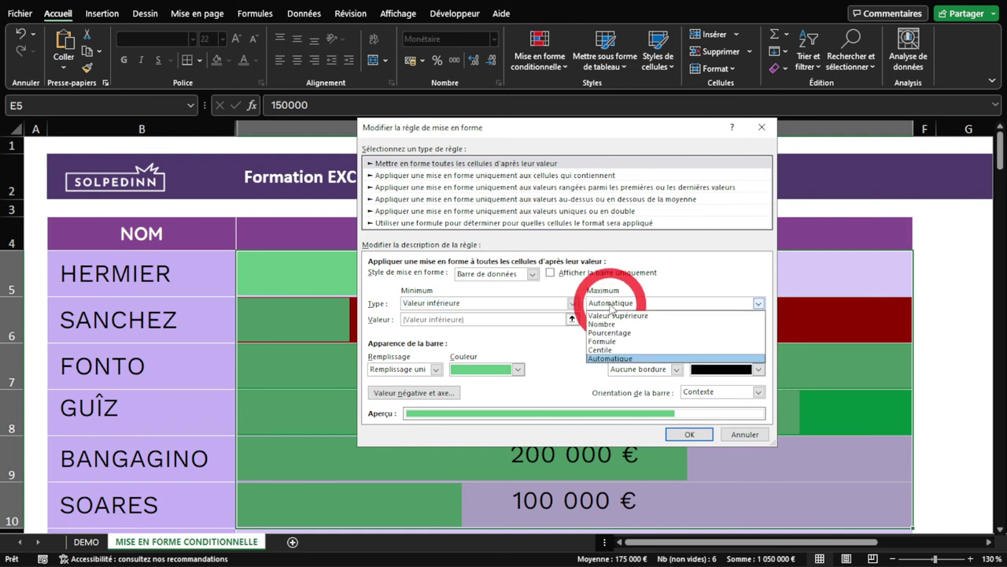
left_click(559, 317)
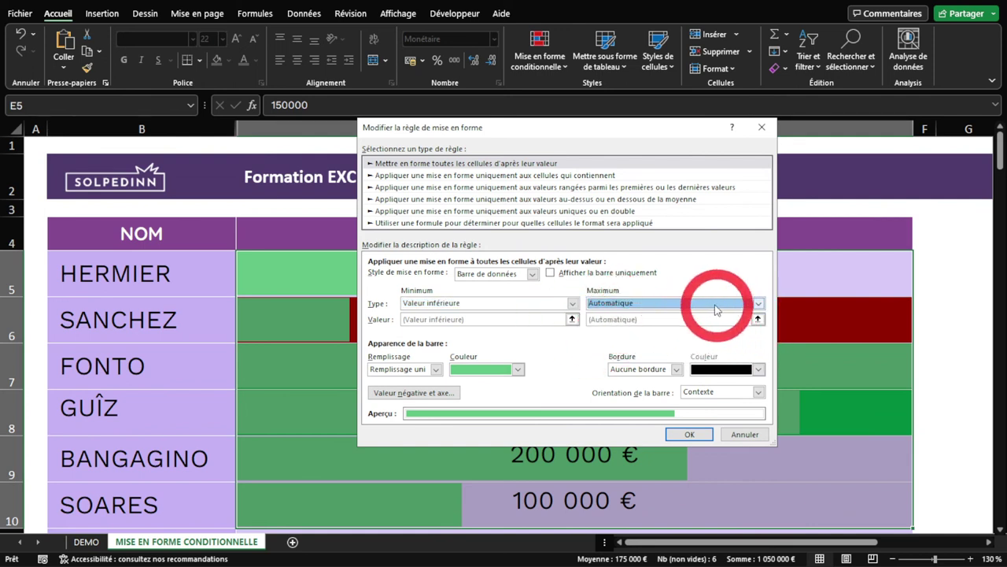
left_click(720, 303)
left_click(610, 324)
left_click(603, 319)
type("500000")
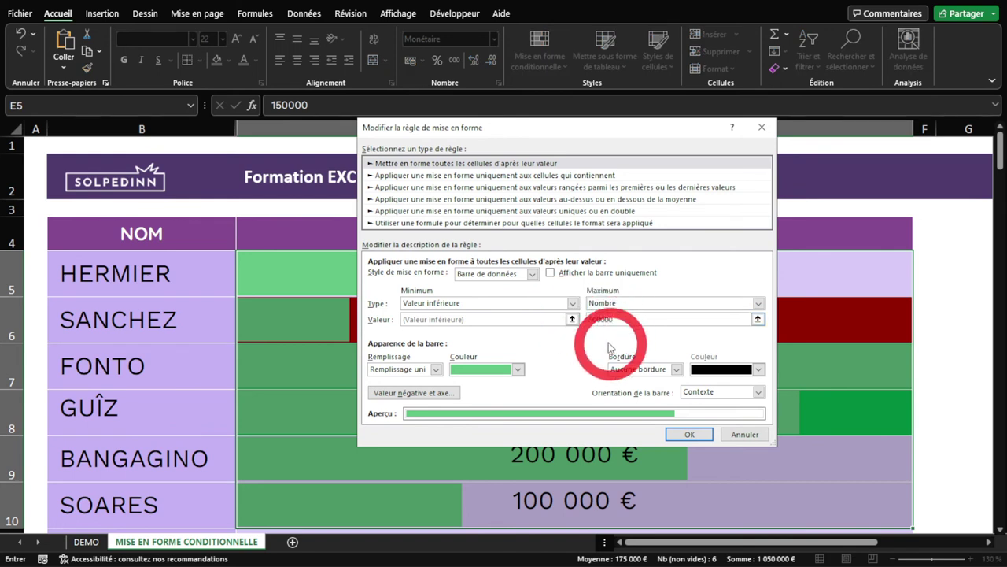
Colour the data bars bright light blue and confirm the rule and the manager
left_click(474, 383)
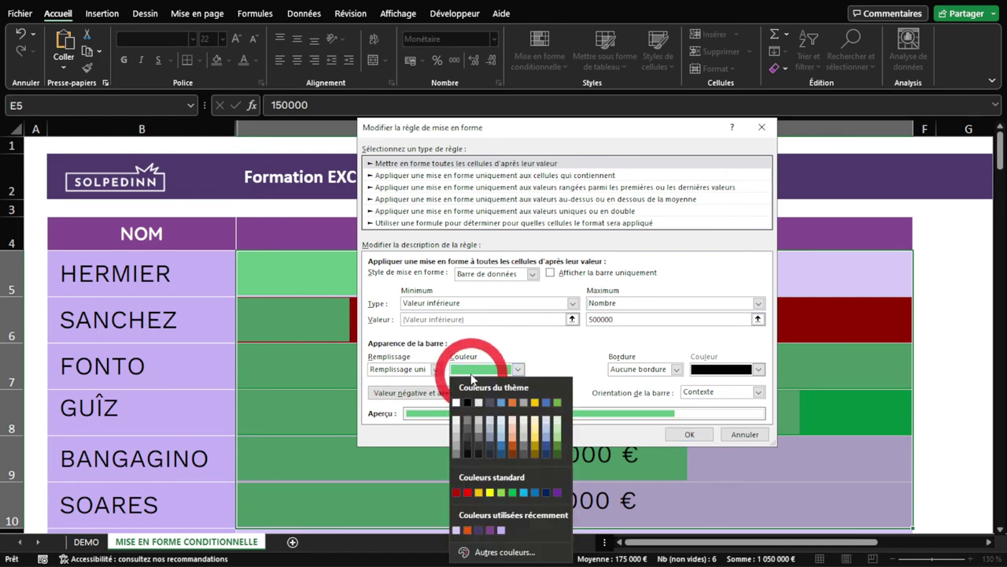
left_click(501, 442)
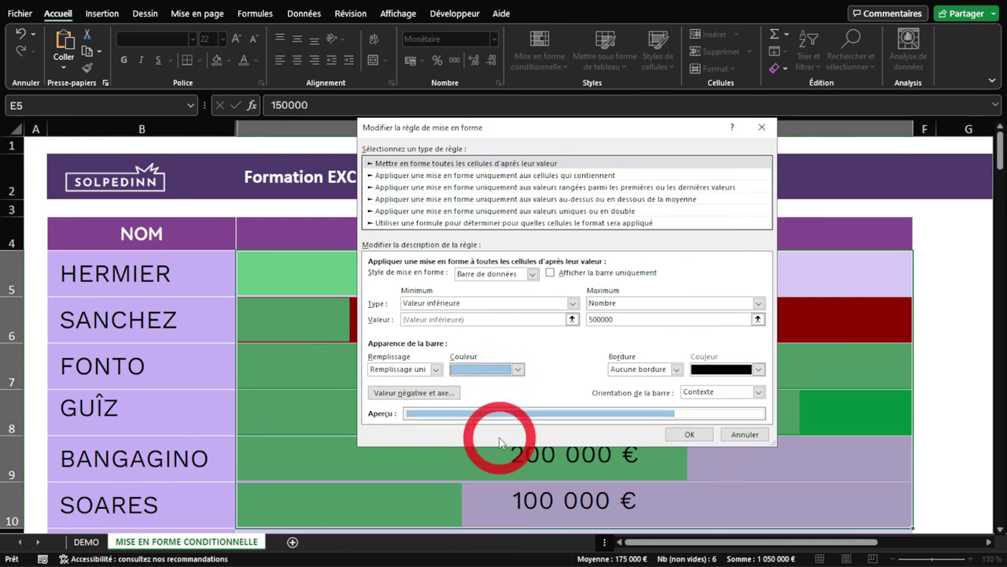
left_click(487, 370)
left_click(498, 453)
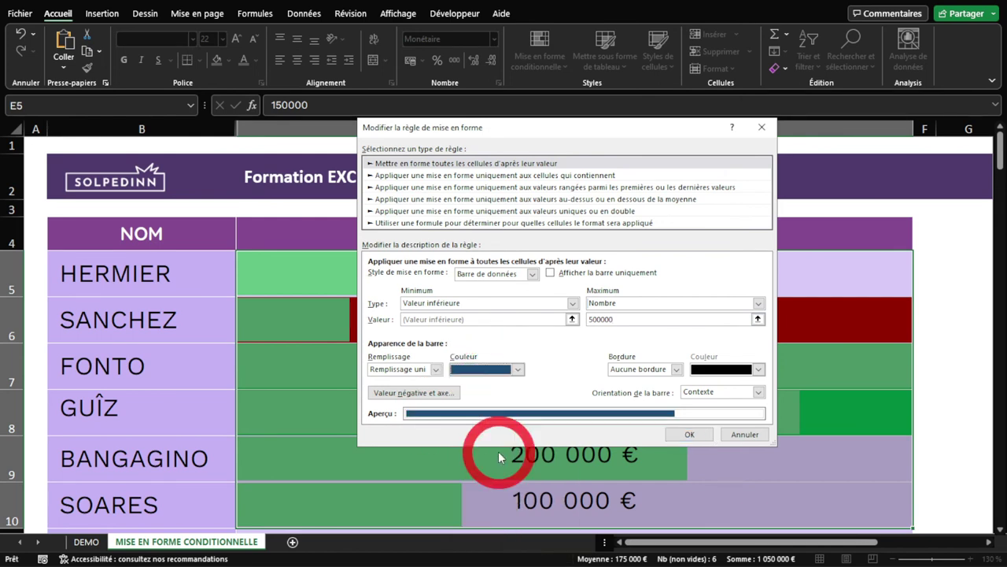
left_click(489, 370)
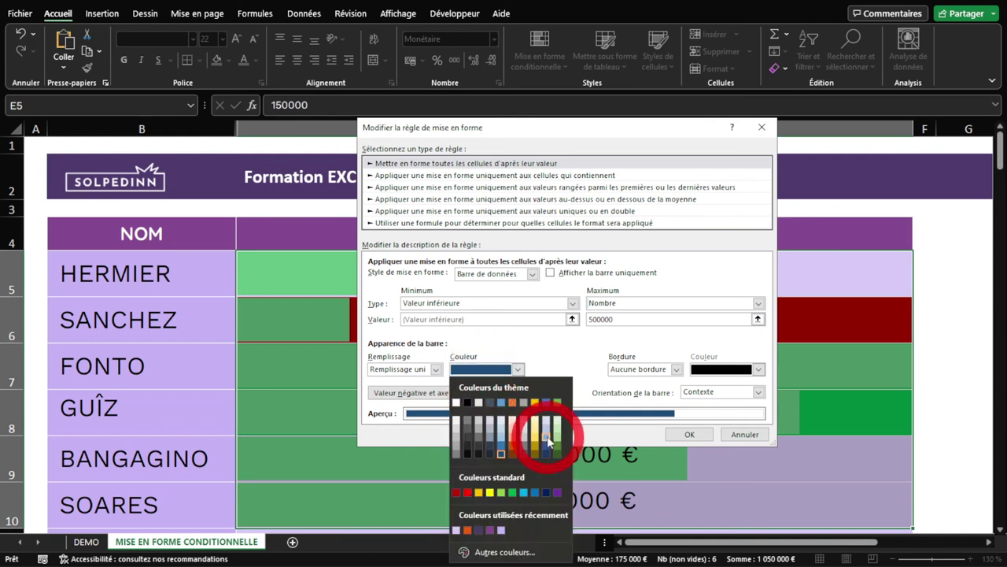
left_click(523, 492)
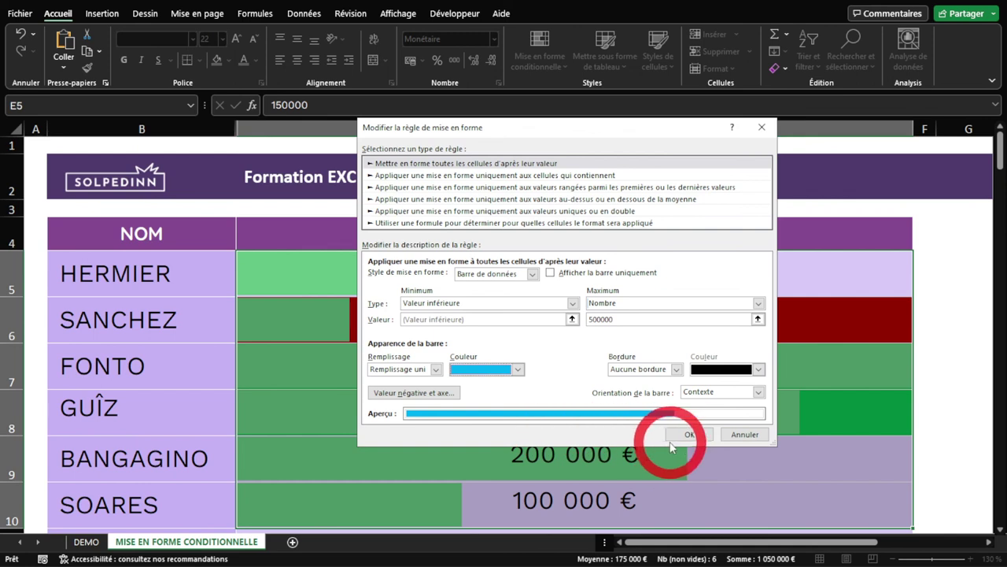
left_click(695, 435)
left_click(812, 369)
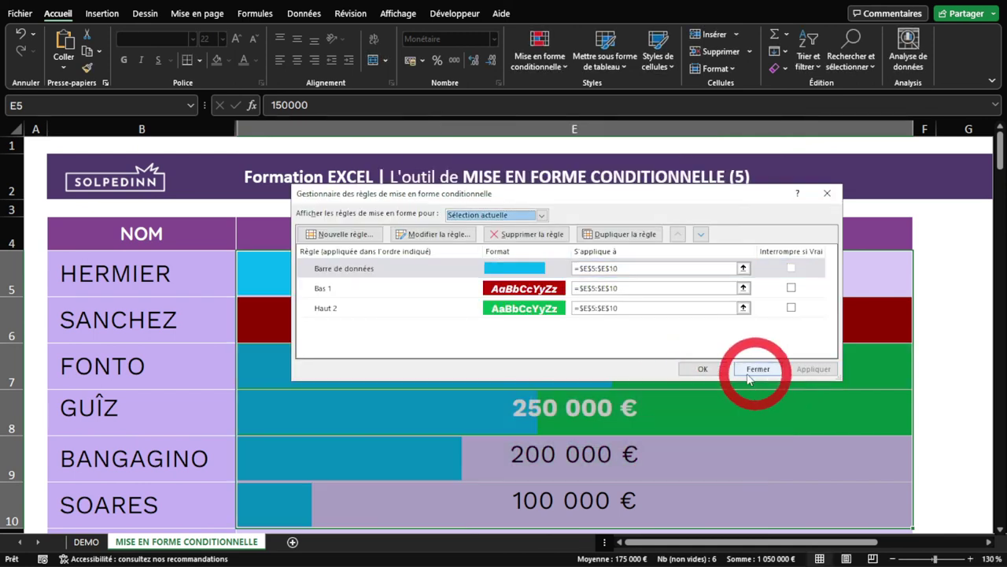
left_click(703, 369)
left_click(709, 424)
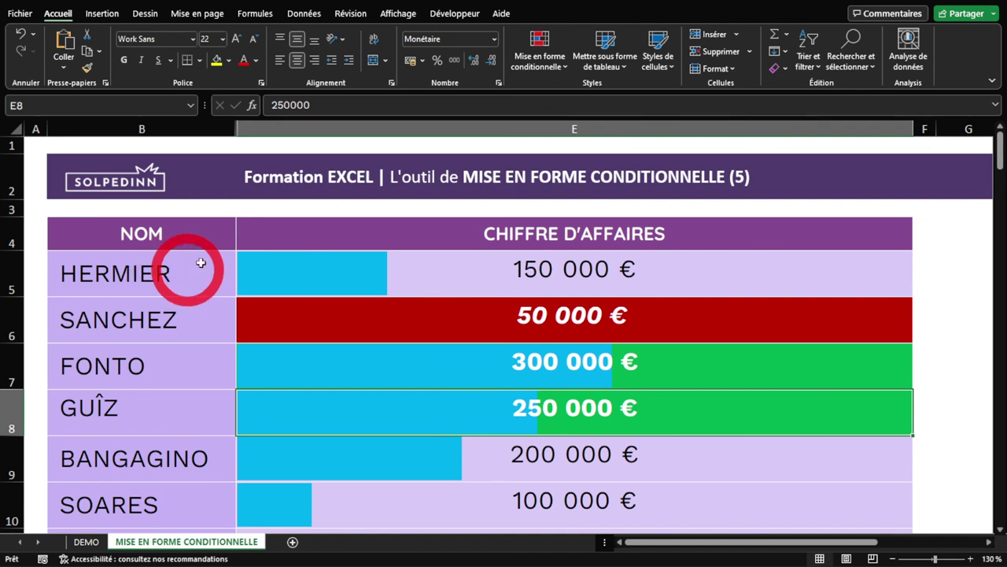
Reopen the Mise en forme conditionnelle menu
left_click(532, 68)
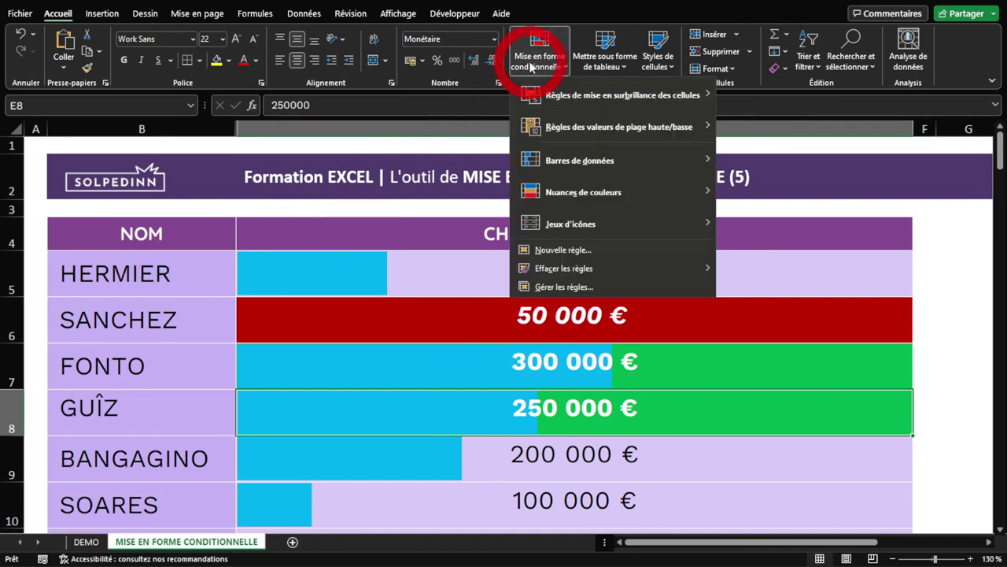
Choose Nouvelle règle and select the 'Utiliser une formule pour déterminer…' rule type
left_click(580, 250)
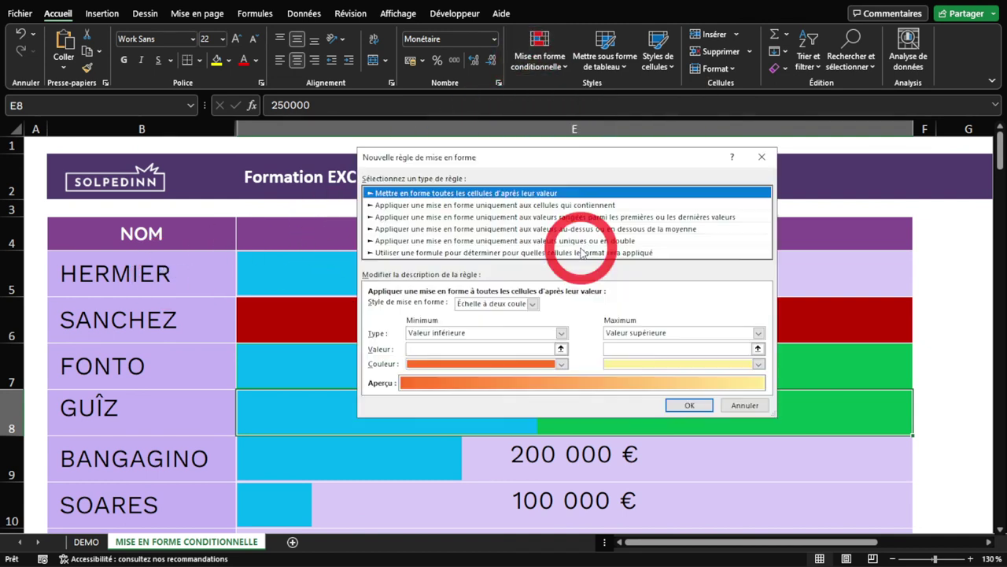
left_click(471, 253)
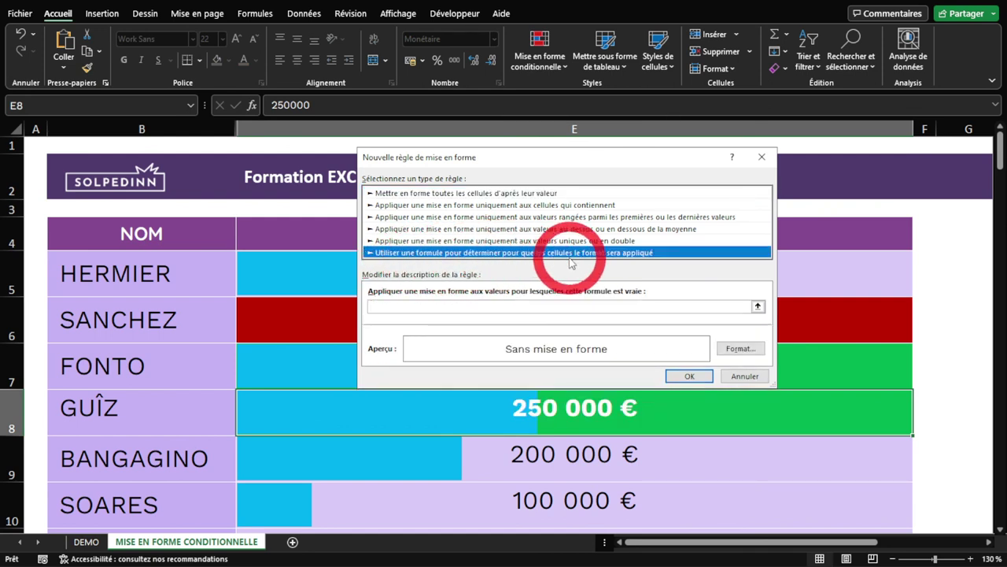